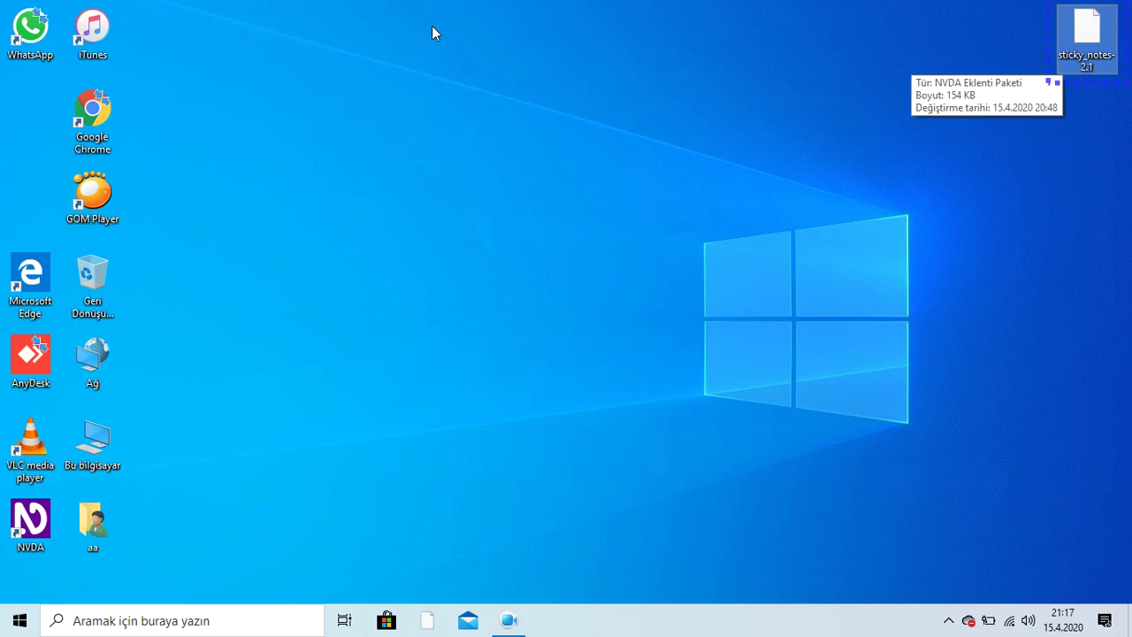
# Step: Launch the sticky_notes-2.1 add-on package from the desktop and view its add-on information
pyautogui.press('Return')
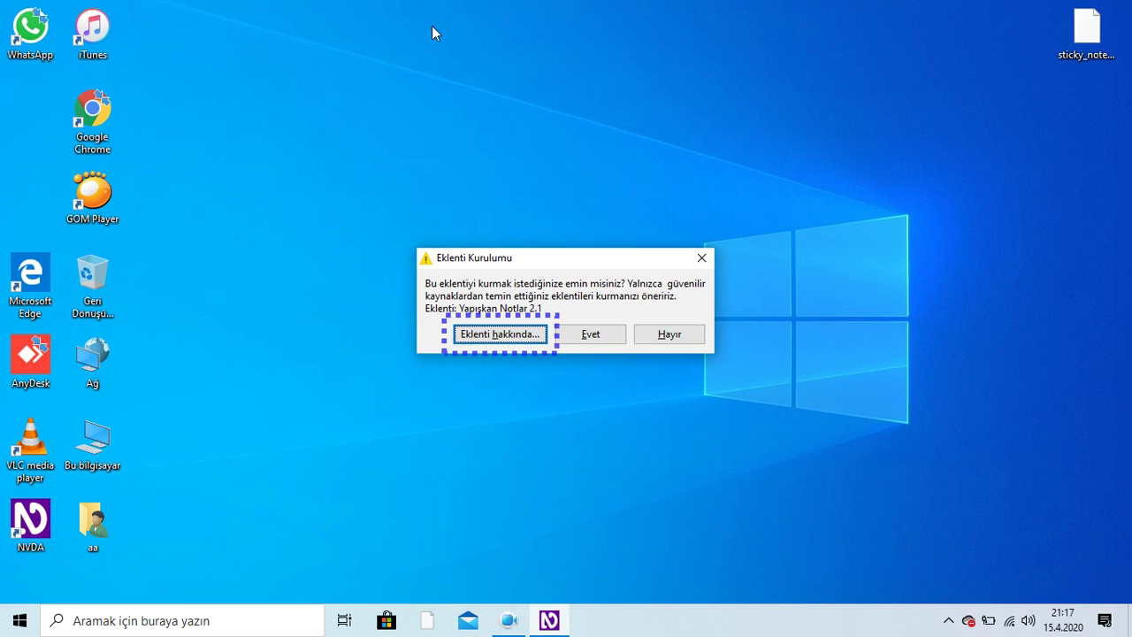
pyautogui.press('space')
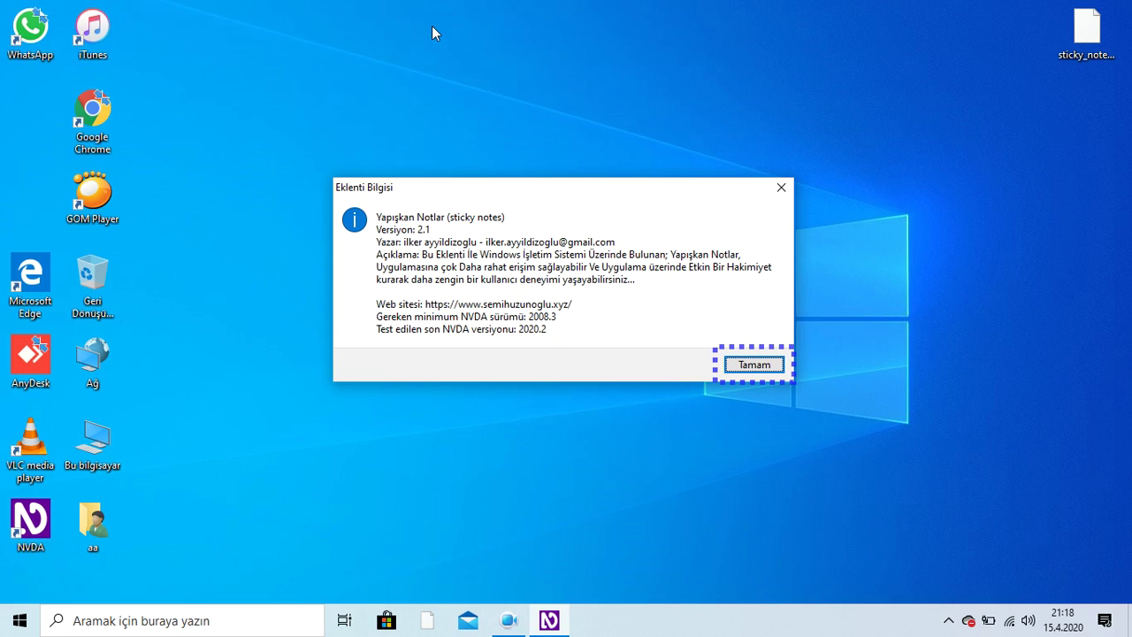
pyautogui.press('Return')
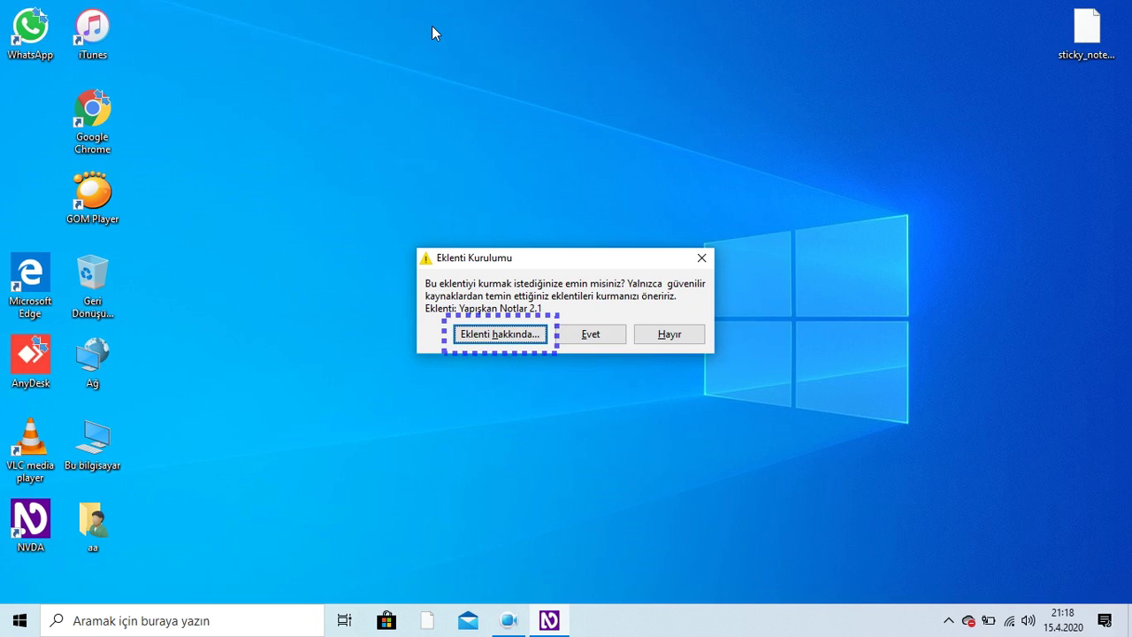
# Step: Confirm the installation of the Yapışkan Notlar 2.1 add-on and restart NVDA
pyautogui.press('Tab')
pyautogui.press('Return')
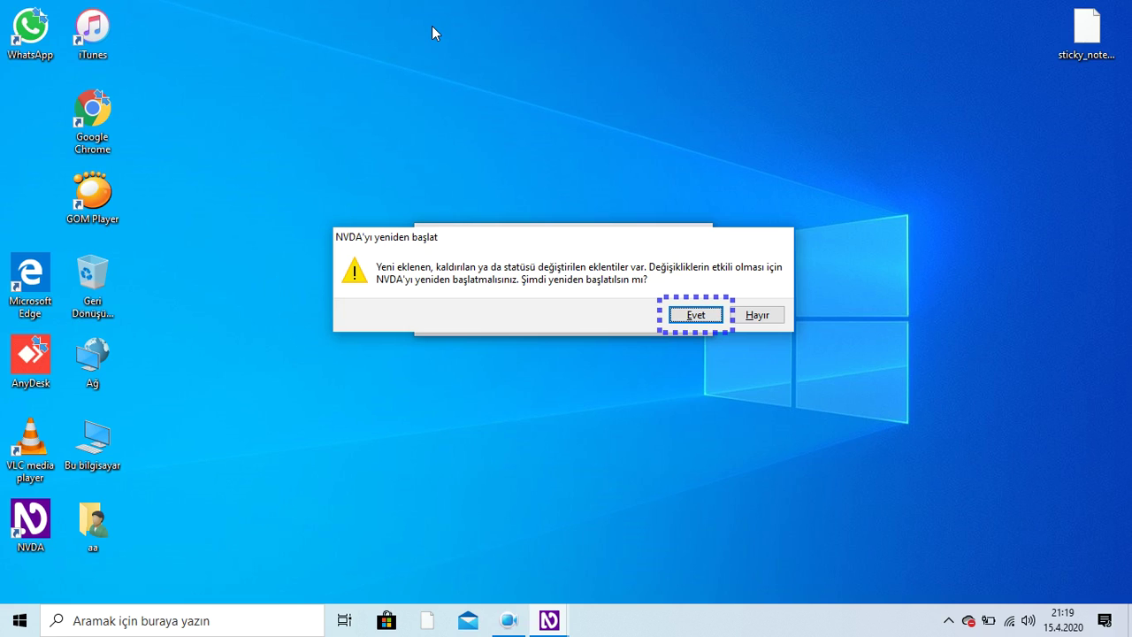
pyautogui.press('Return')
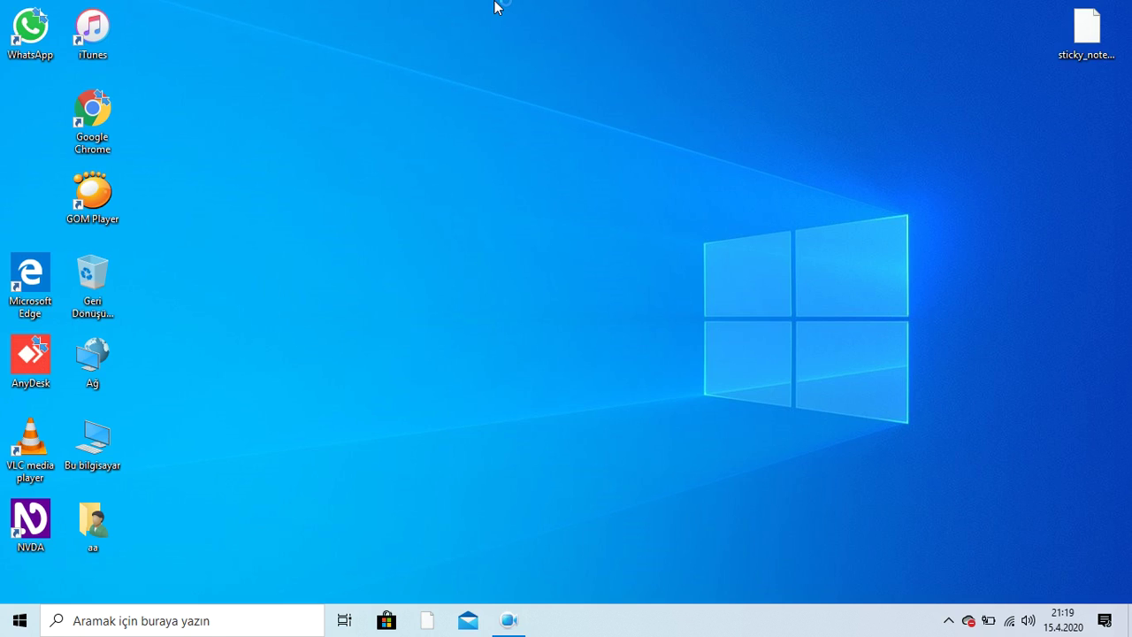
pyautogui.press('Tab')
pyautogui.press('Tab')
pyautogui.press('Tab')
pyautogui.press('Tab')
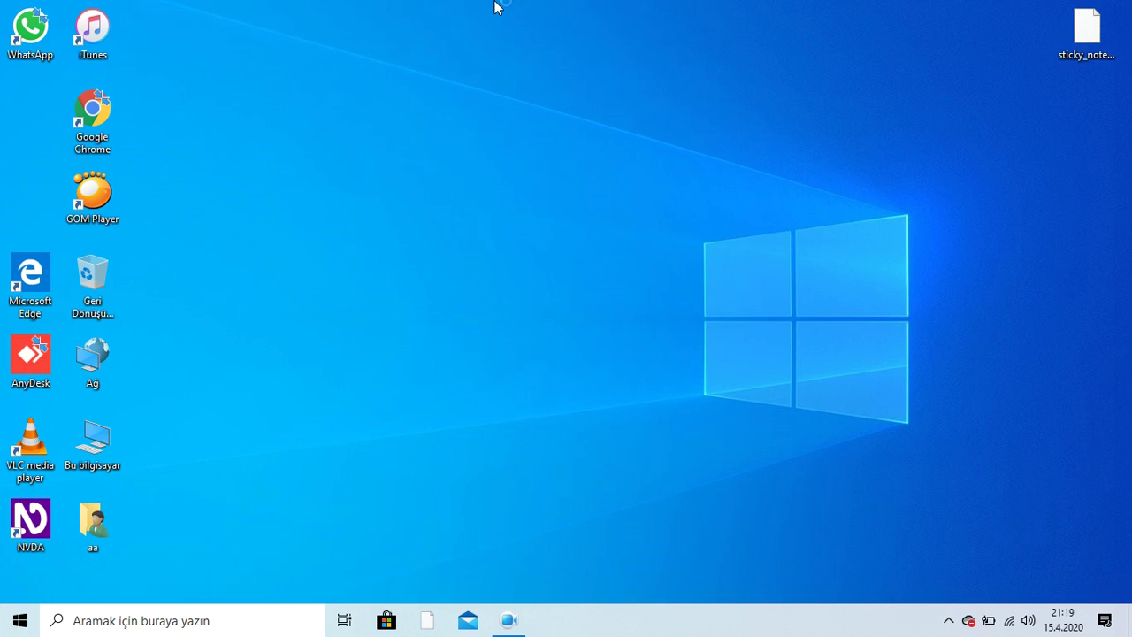
pyautogui.press('Return')
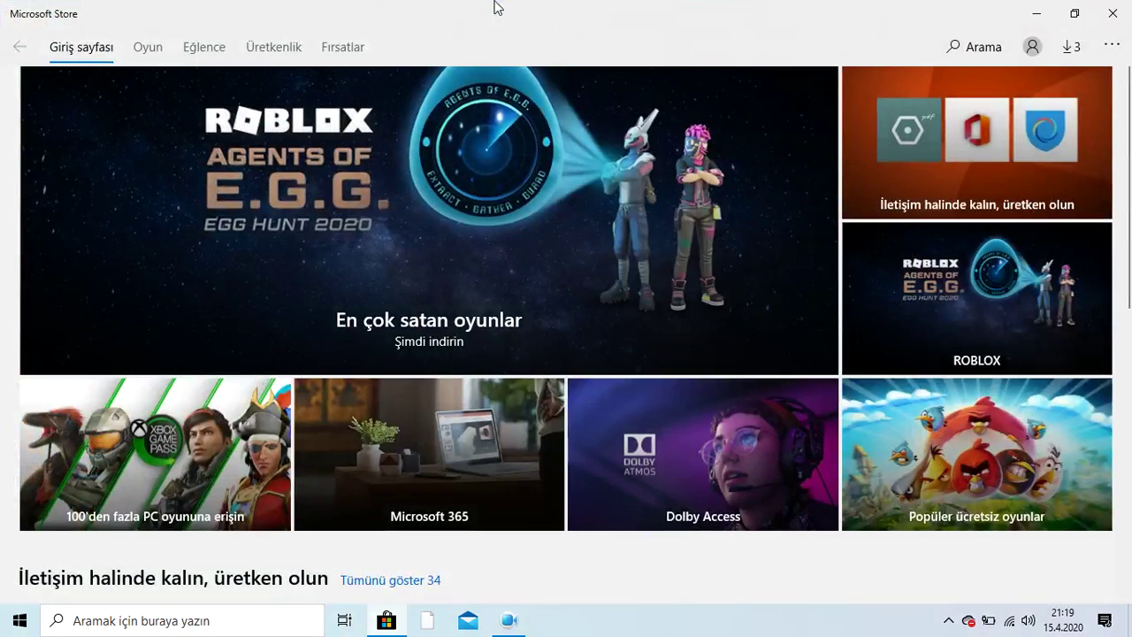
pyautogui.hotkey('alt', 'F4')
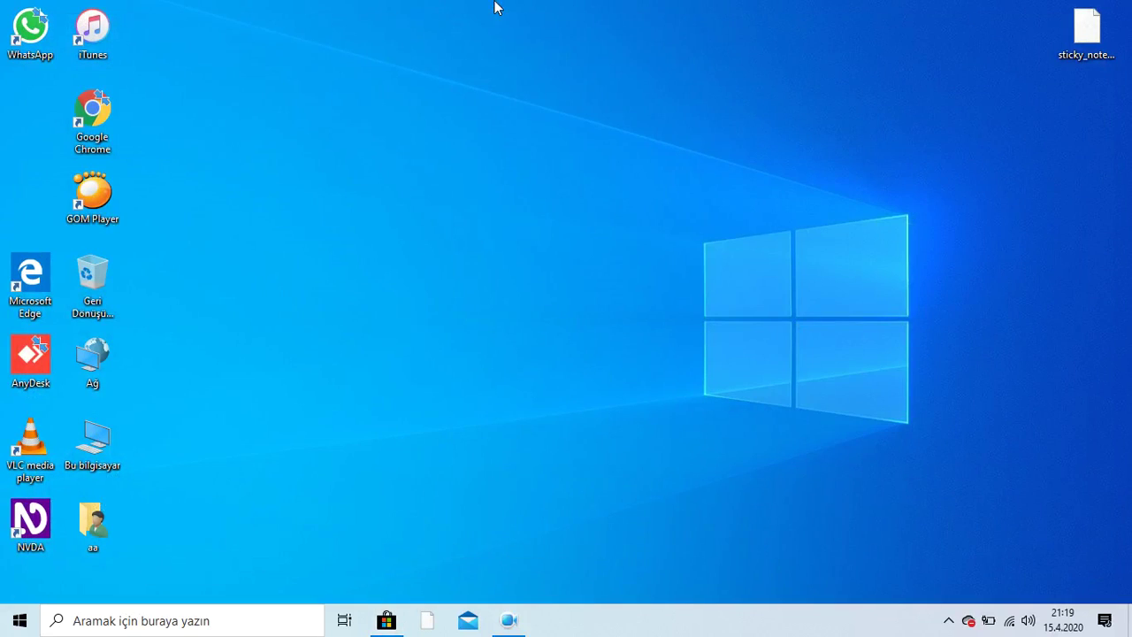
pyautogui.press('Tab')
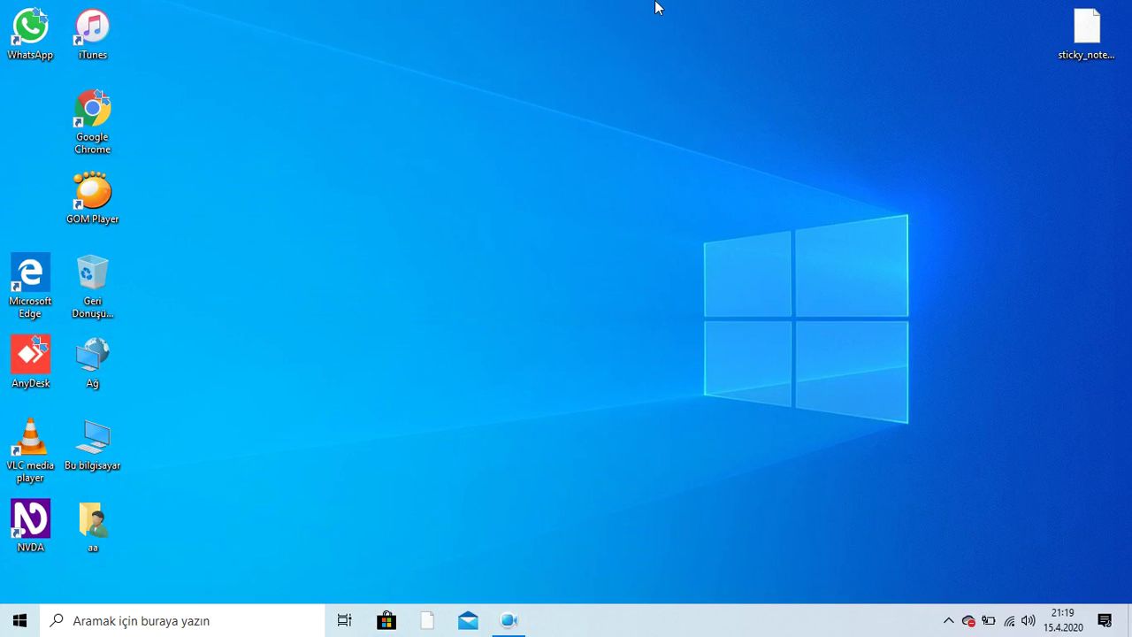
pyautogui.press('Tab')
pyautogui.press('Tab')
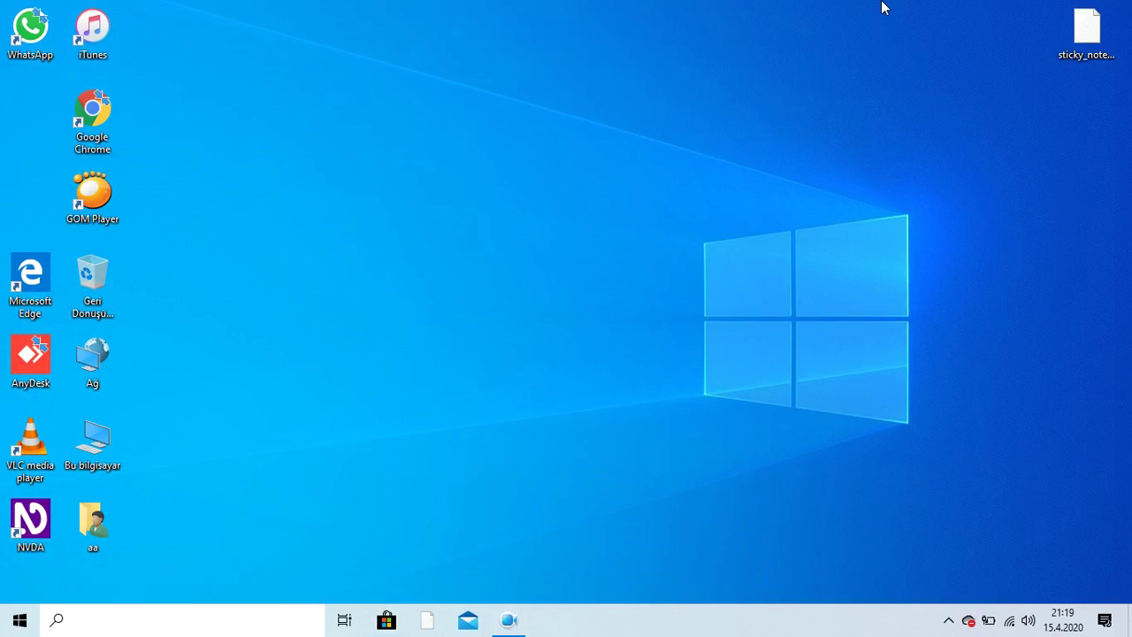
pyautogui.press('Tab')
pyautogui.press('Tab')
pyautogui.press('Tab')
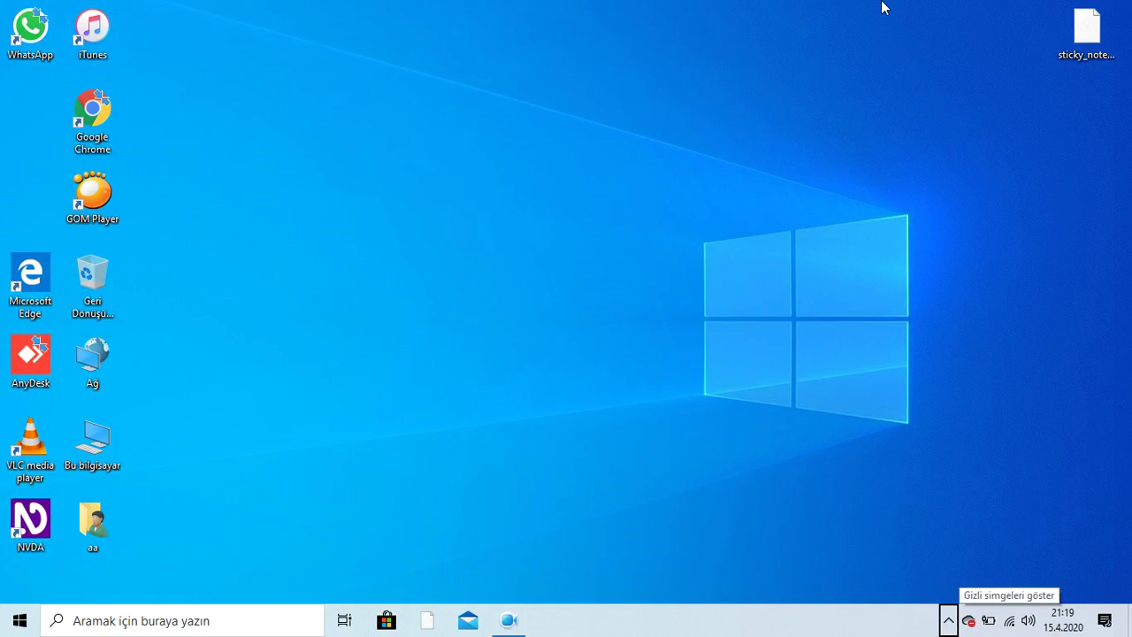
pyautogui.press('Tab')
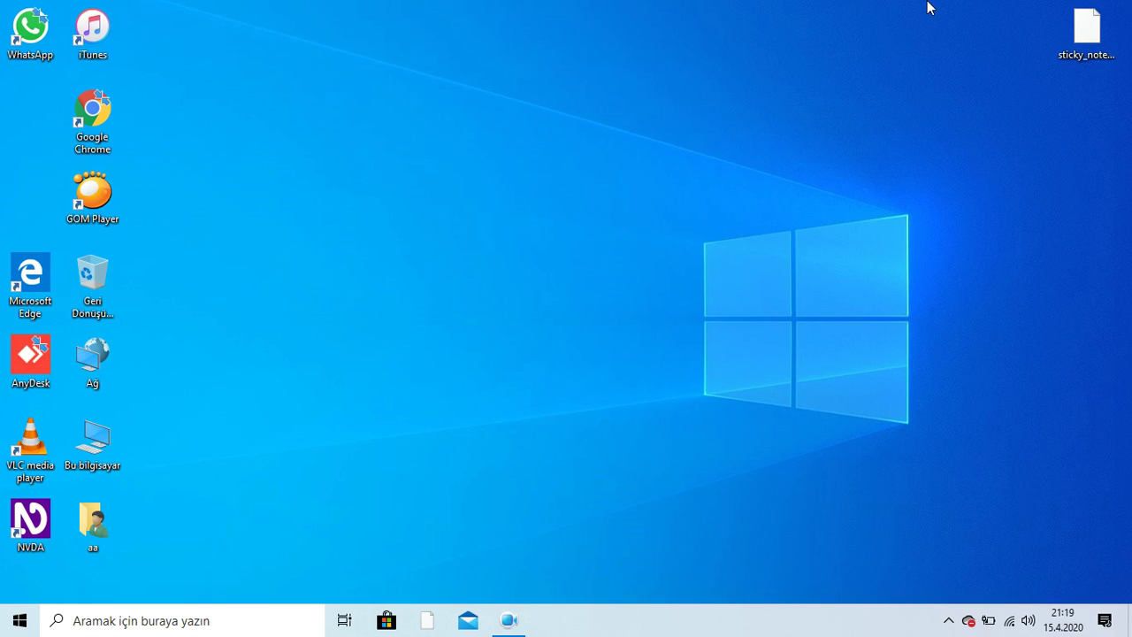
pyautogui.press('Tab')
pyautogui.press('Tab')
pyautogui.press('Return')
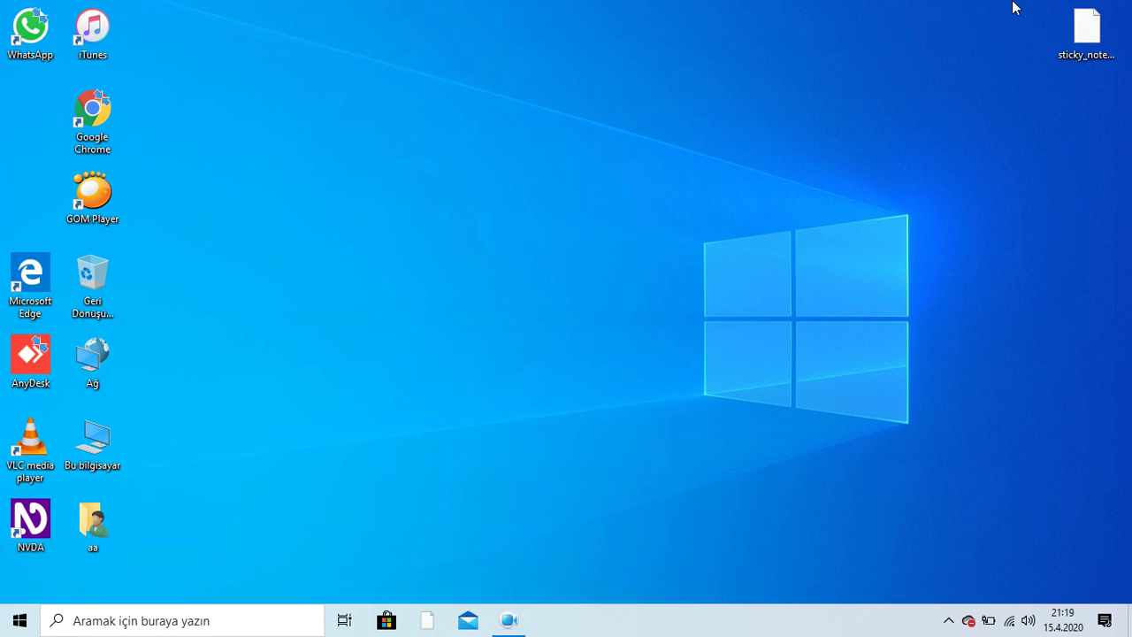
pyautogui.press('Escape')
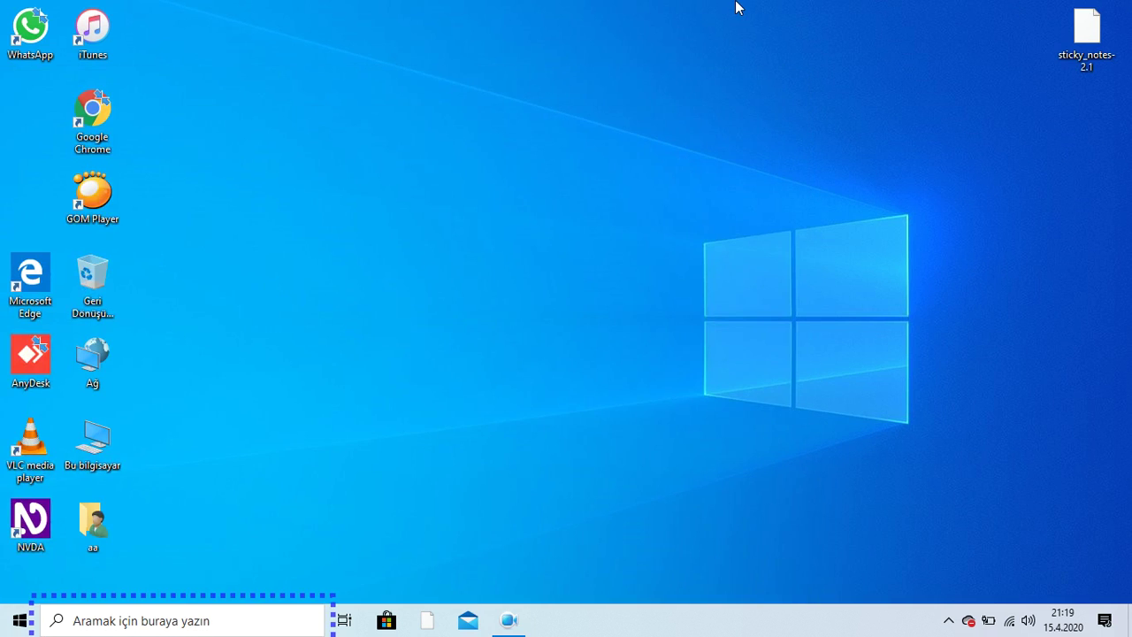
pyautogui.press('Insert+n')
pyautogui.press('Down')
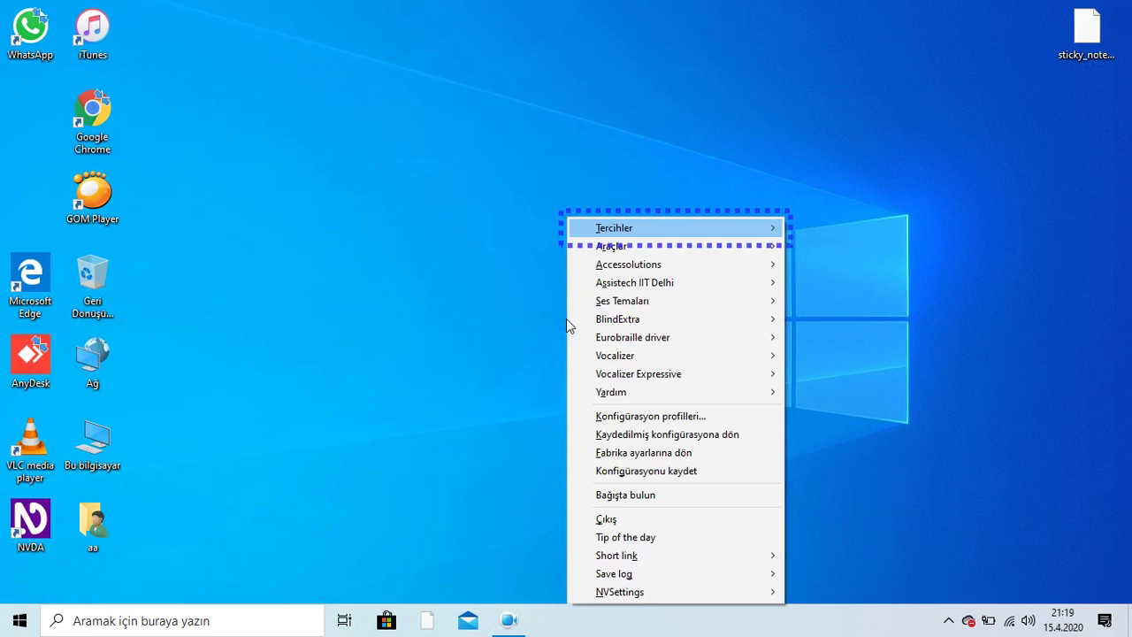
pyautogui.press('Down')
pyautogui.press('Up')
pyautogui.press('Escape')
pyautogui.press('Tab')
pyautogui.press('Tab')
pyautogui.press('Tab')
pyautogui.press('Tab')
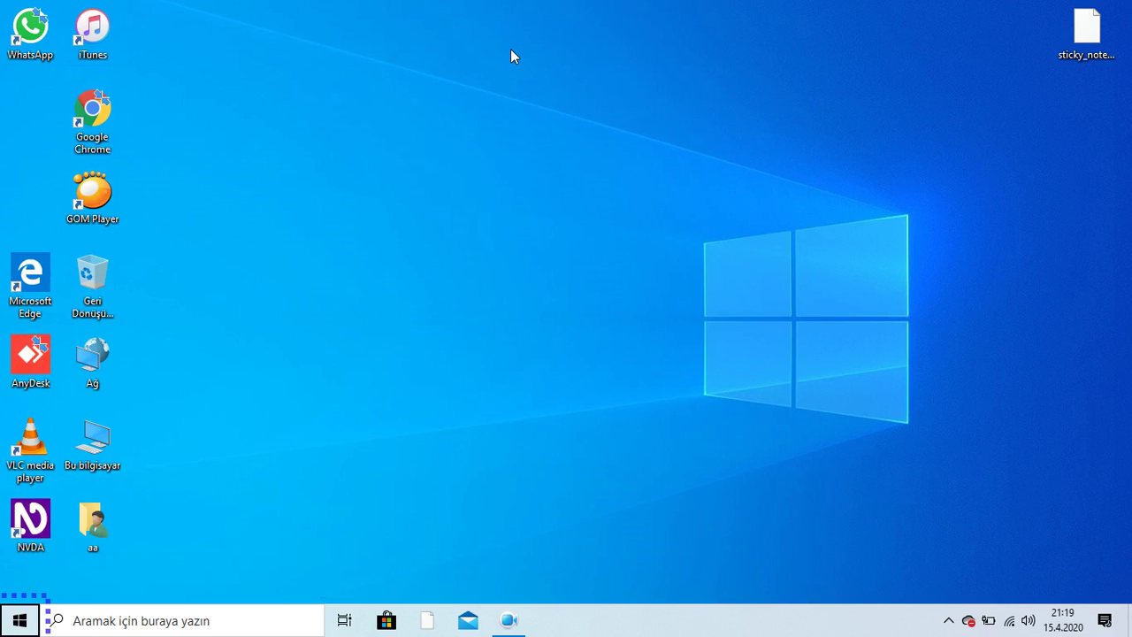
pyautogui.press('Tab')
pyautogui.press('Tab')
pyautogui.press('Tab')
pyautogui.press('Tab')
pyautogui.press('Tab')
pyautogui.press('Tab')
pyautogui.press('Right')
pyautogui.press('Right')
pyautogui.press('Right')
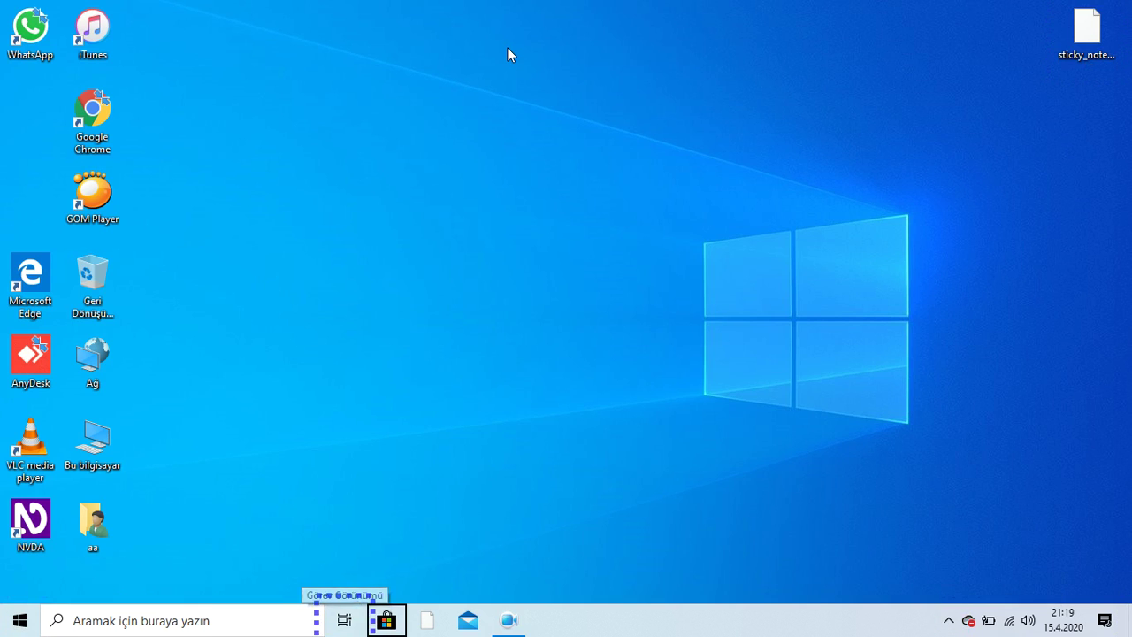
pyautogui.press('Right')
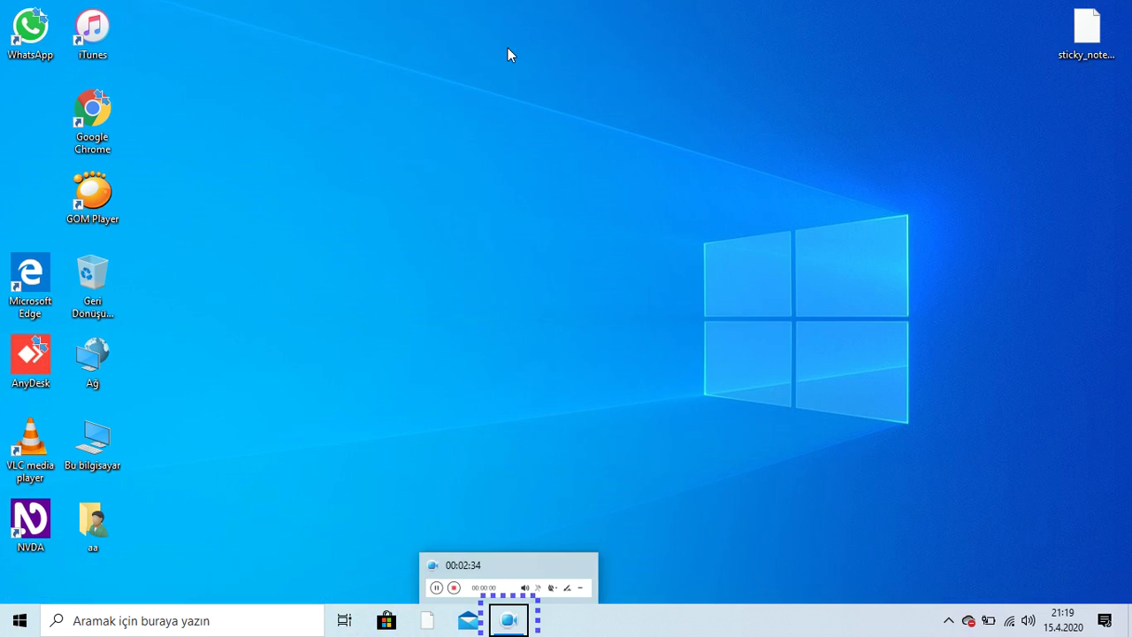
pyautogui.press('Return')
# Step: Open NVDA's add-on manager (Eklenti Yöneticisi) to list the installed add-ons
pyautogui.press('Insert+n')
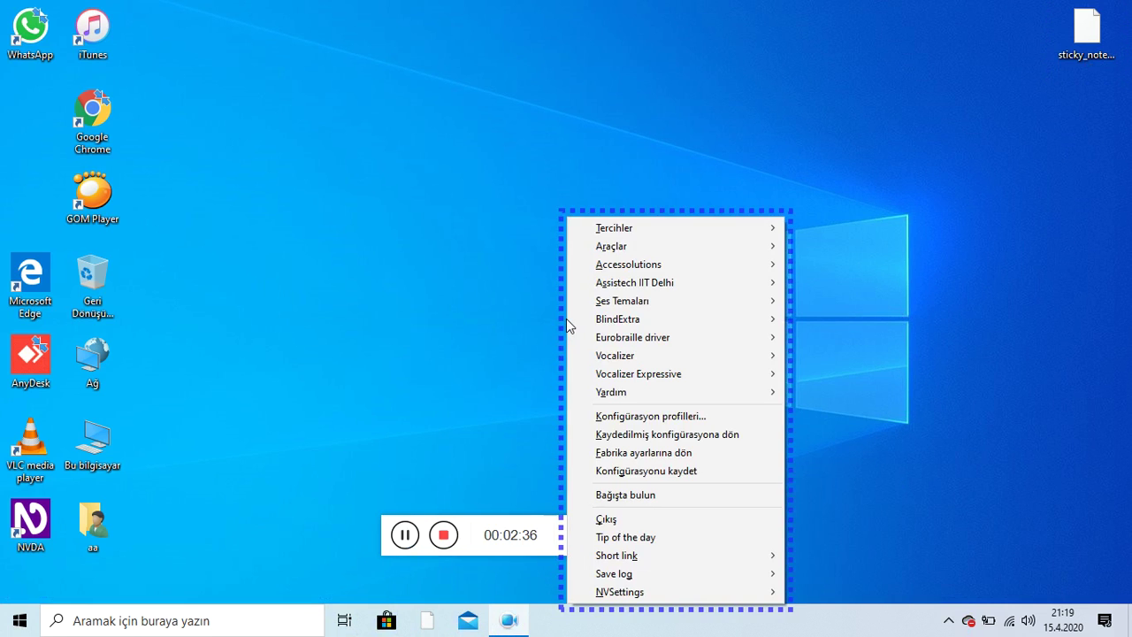
pyautogui.press('Right')
pyautogui.press('Left')
pyautogui.press('Up')
pyautogui.press('Down')
pyautogui.press('Down')
pyautogui.press('Right')
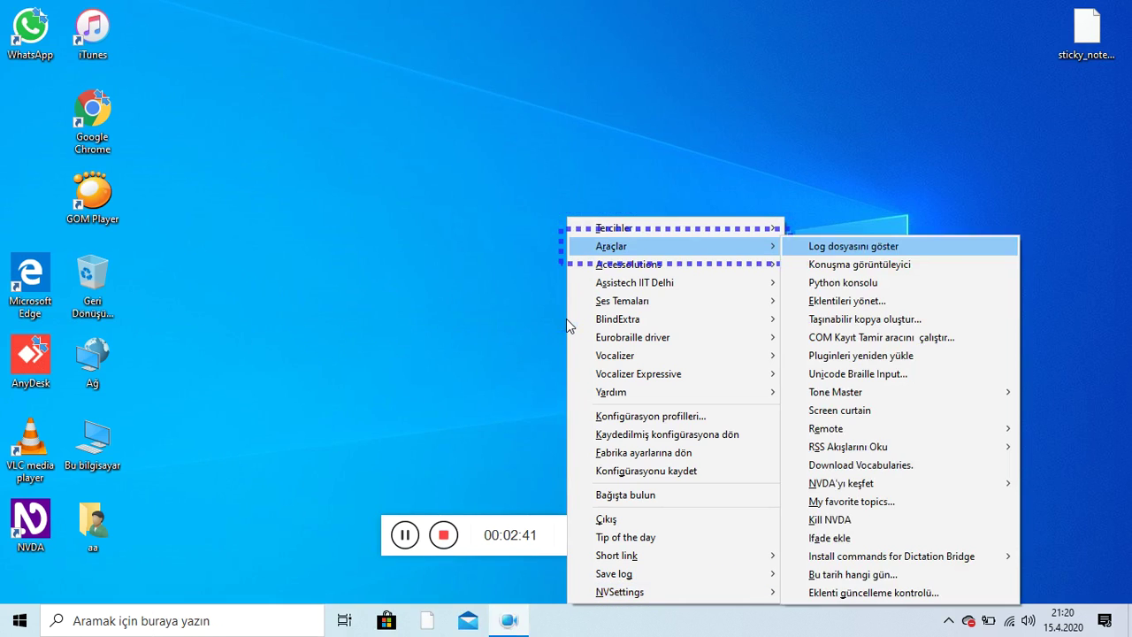
pyautogui.press('Up')
pyautogui.press('Up')
pyautogui.press('Up')
pyautogui.press('Up')
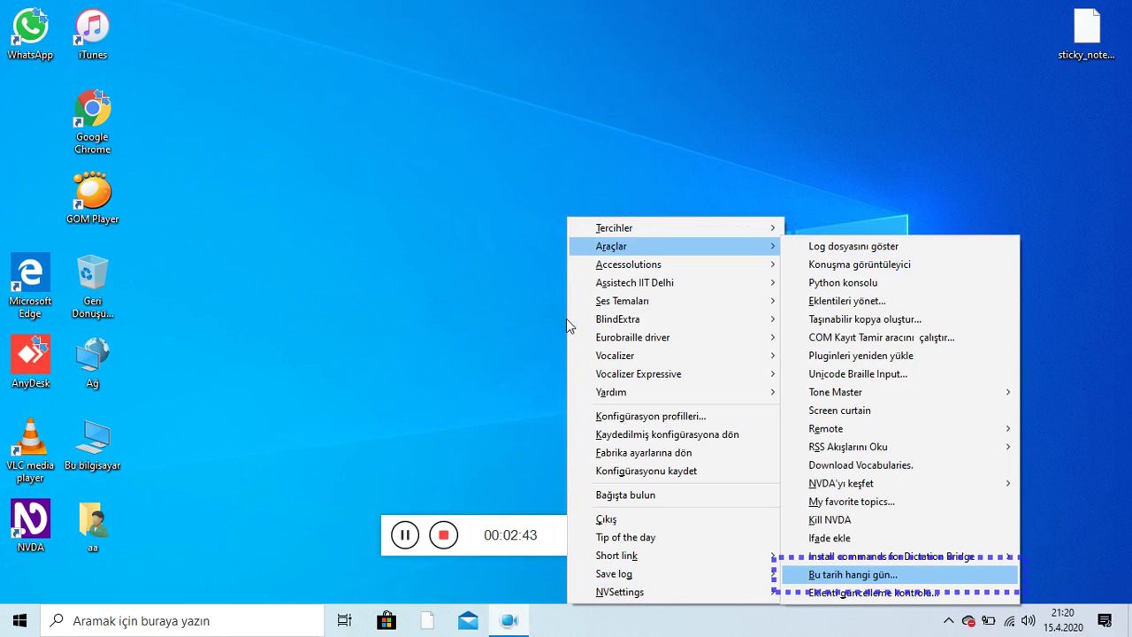
pyautogui.press('Up')
pyautogui.press('Up')
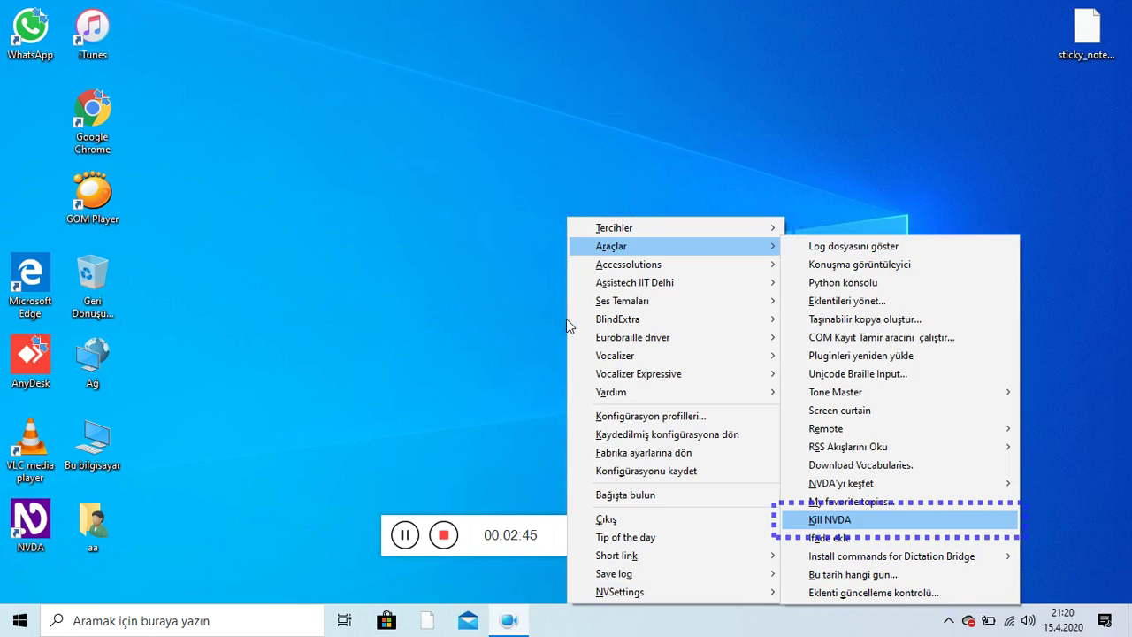
pyautogui.press('Up')
pyautogui.press('Up')
pyautogui.press('Up')
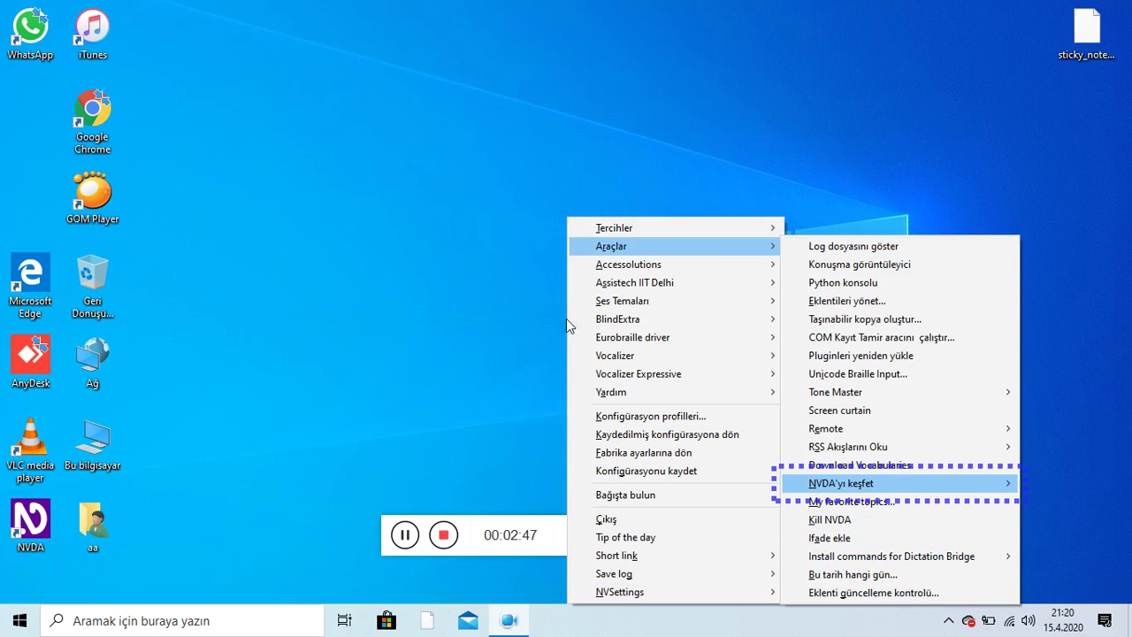
pyautogui.press('Up')
pyautogui.press('Up')
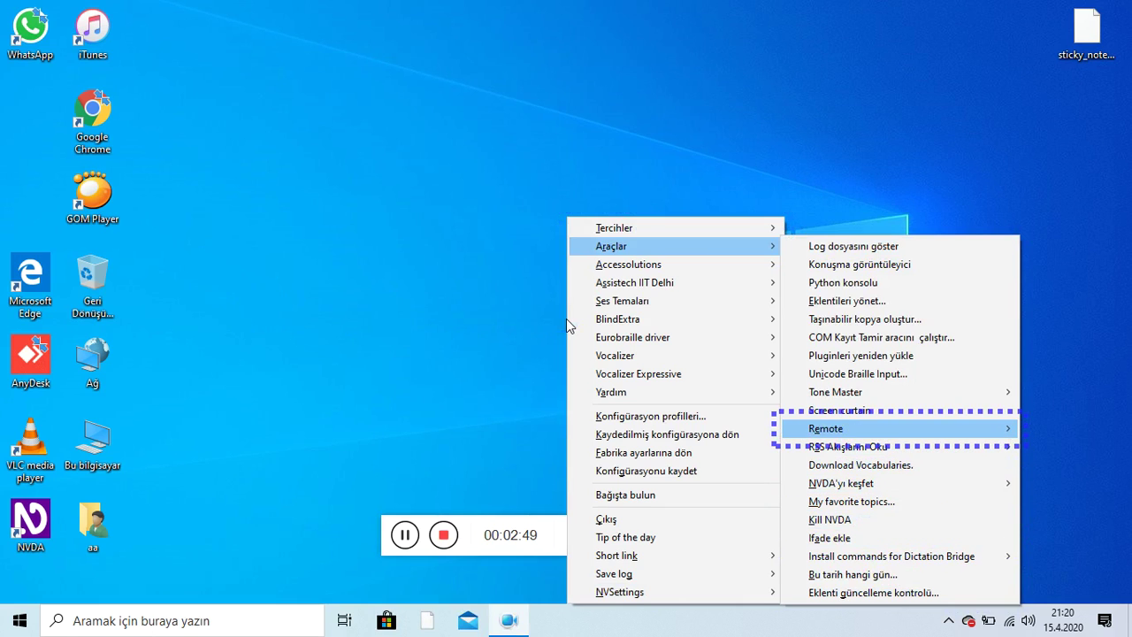
pyautogui.press('Up')
pyautogui.press('Up')
pyautogui.press('Up')
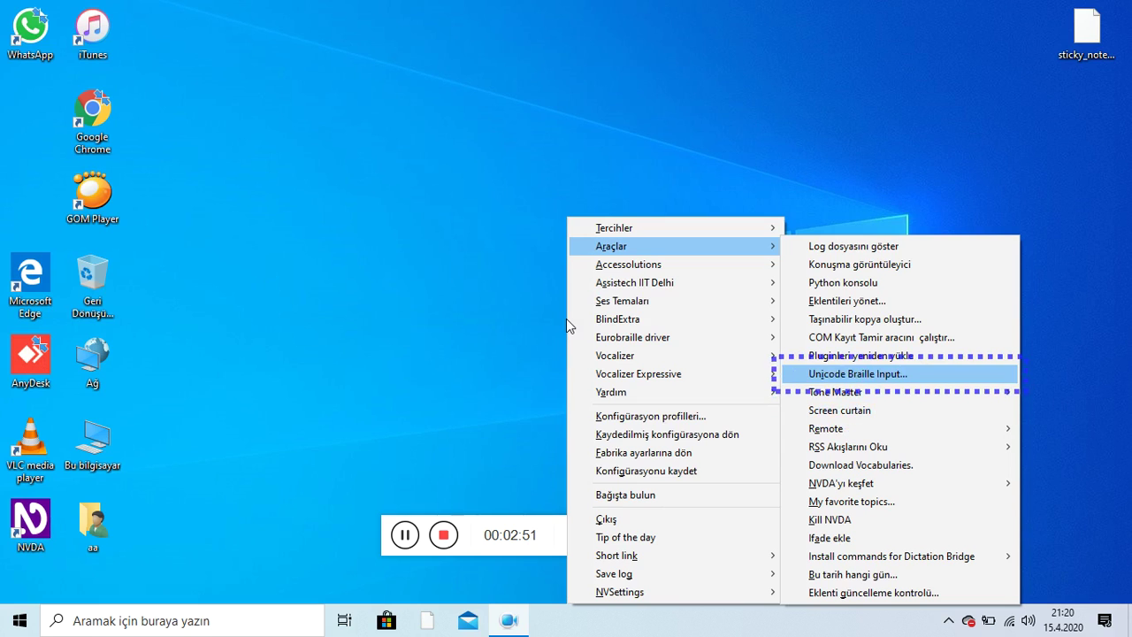
pyautogui.press('Up')
pyautogui.press('Up')
pyautogui.press('Up')
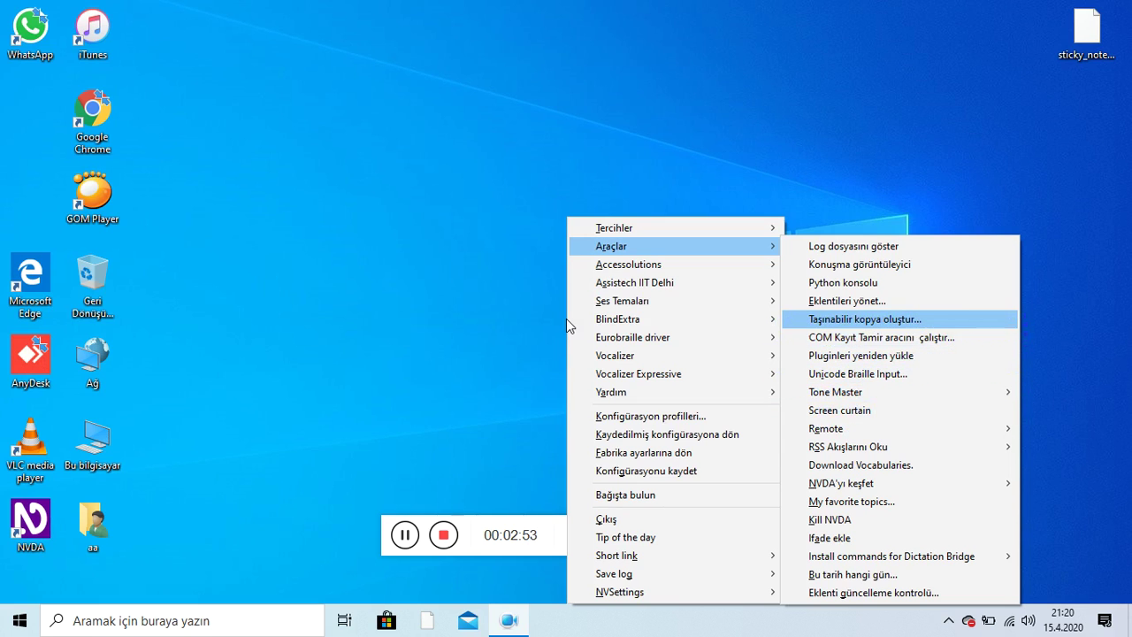
pyautogui.press('Up')
pyautogui.press('Down')
pyautogui.press('Return')
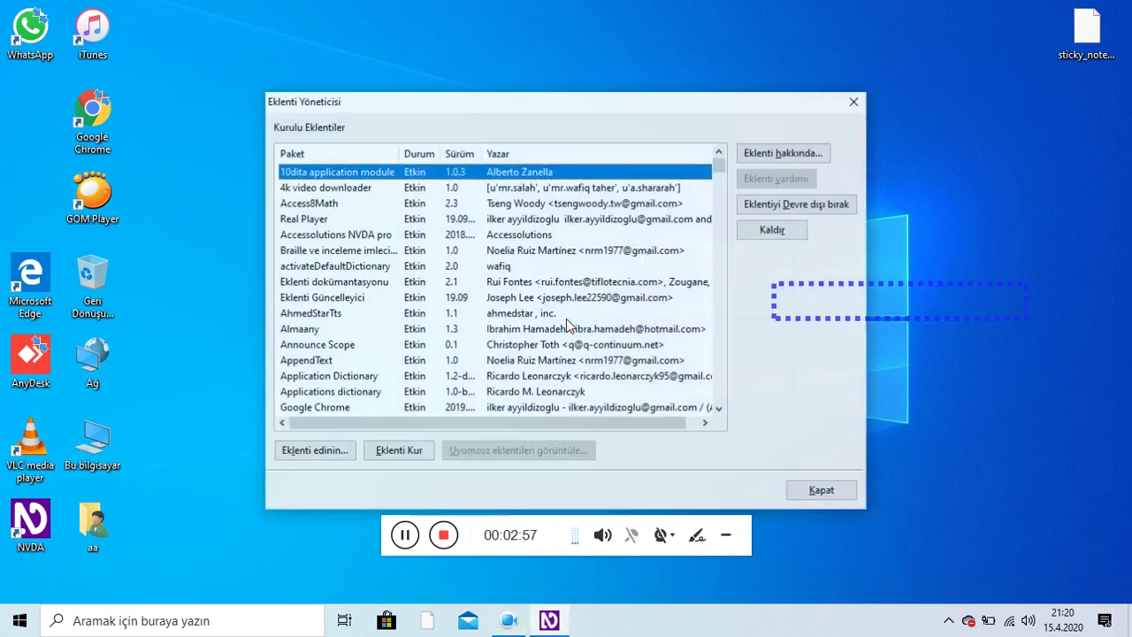
# Step: Find Yapışkan Notlar among the installed add-ons, view its add-on information, and close the add-on manager
pyautogui.press('y')
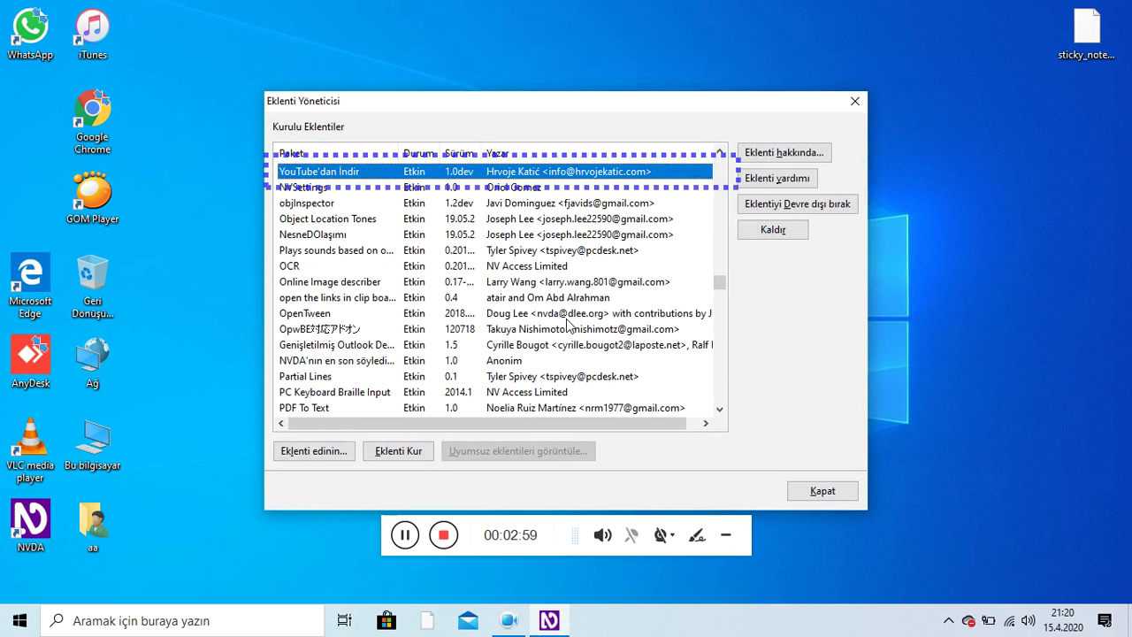
pyautogui.press('y')
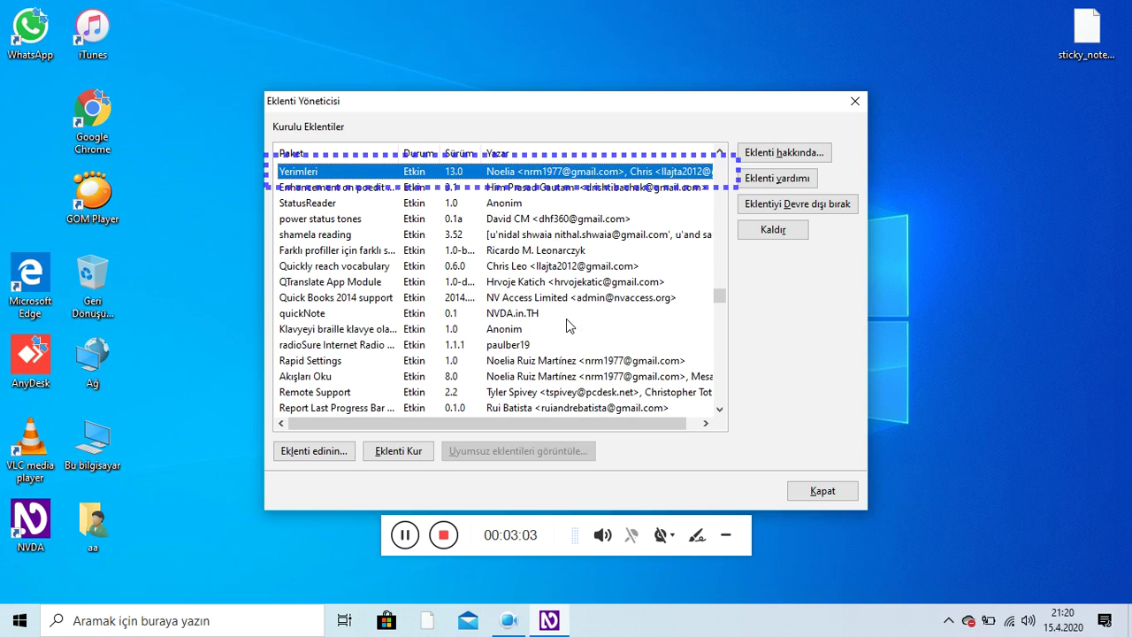
pyautogui.press('y')
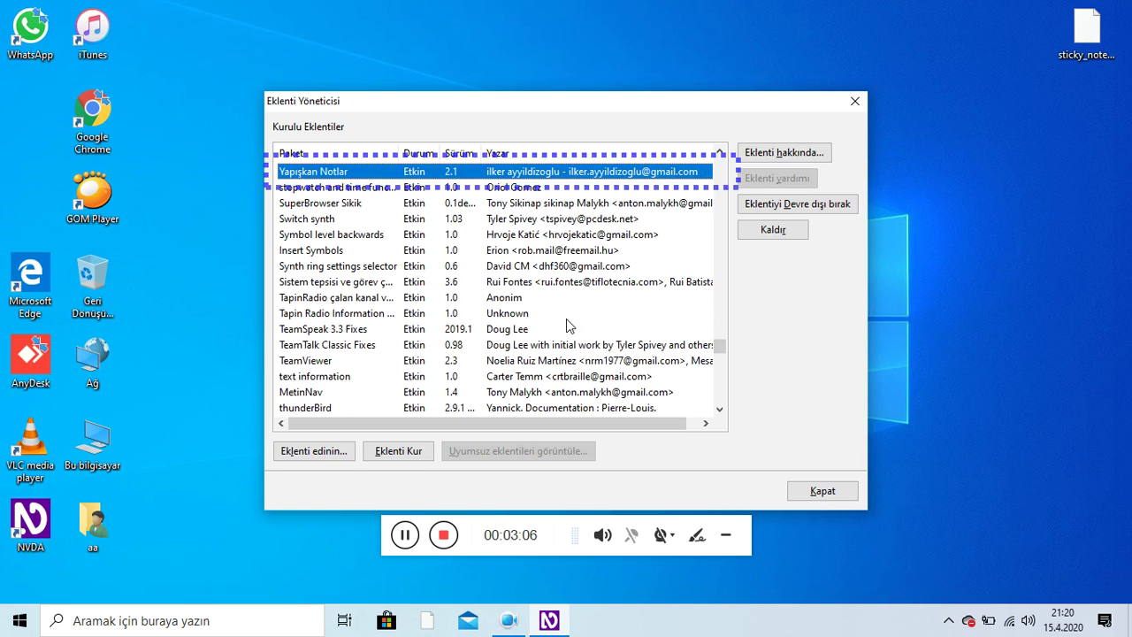
pyautogui.press('Tab')
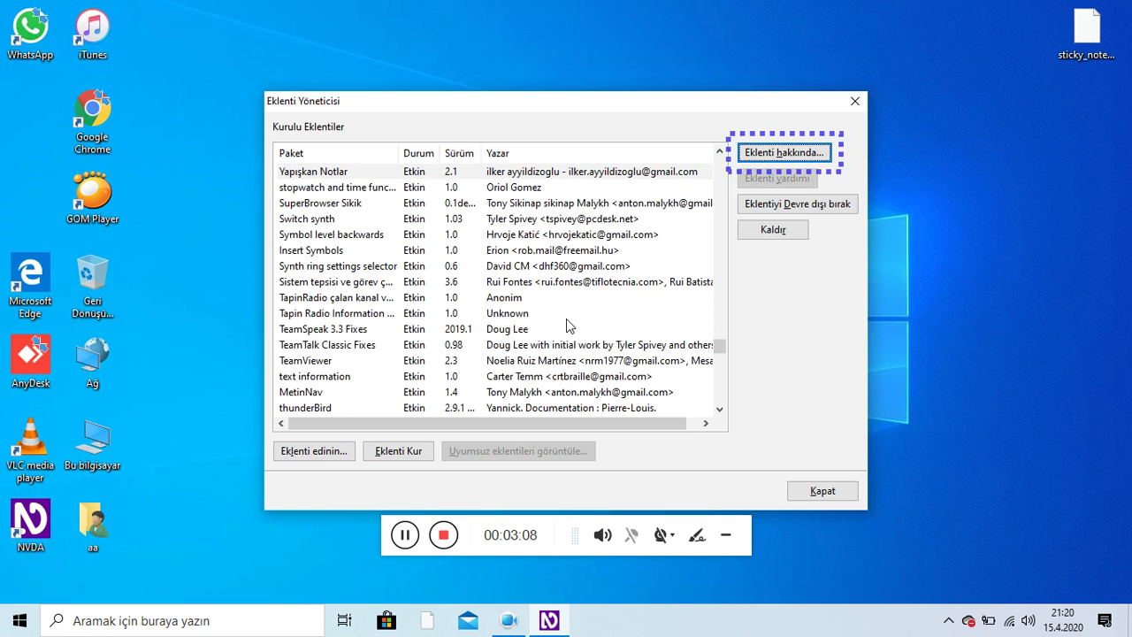
pyautogui.press('Return')
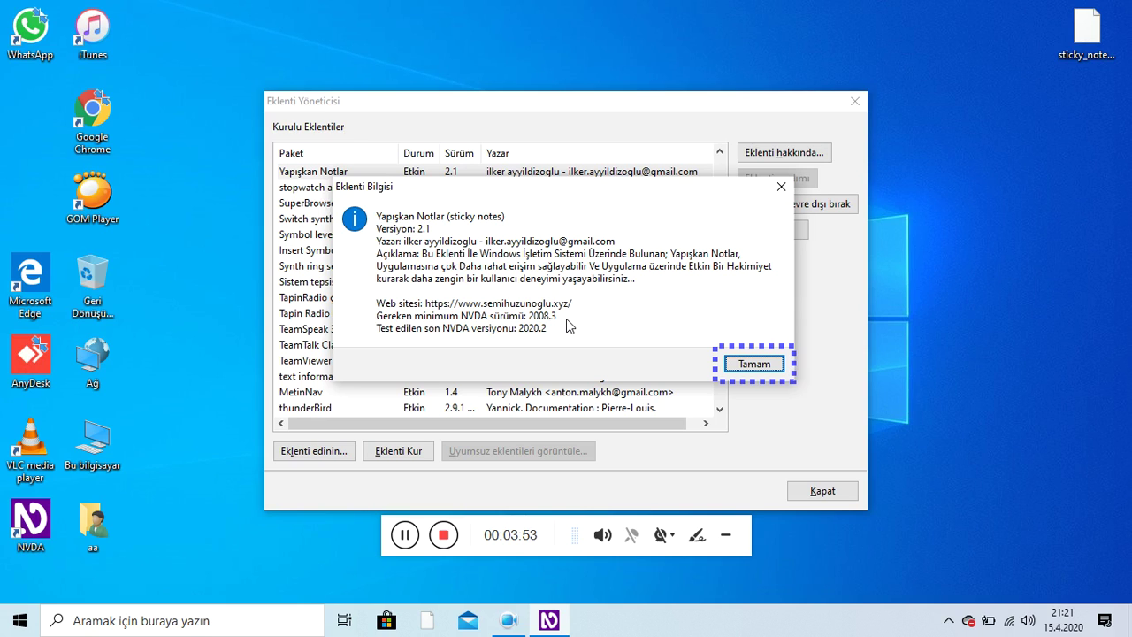
pyautogui.press('Return')
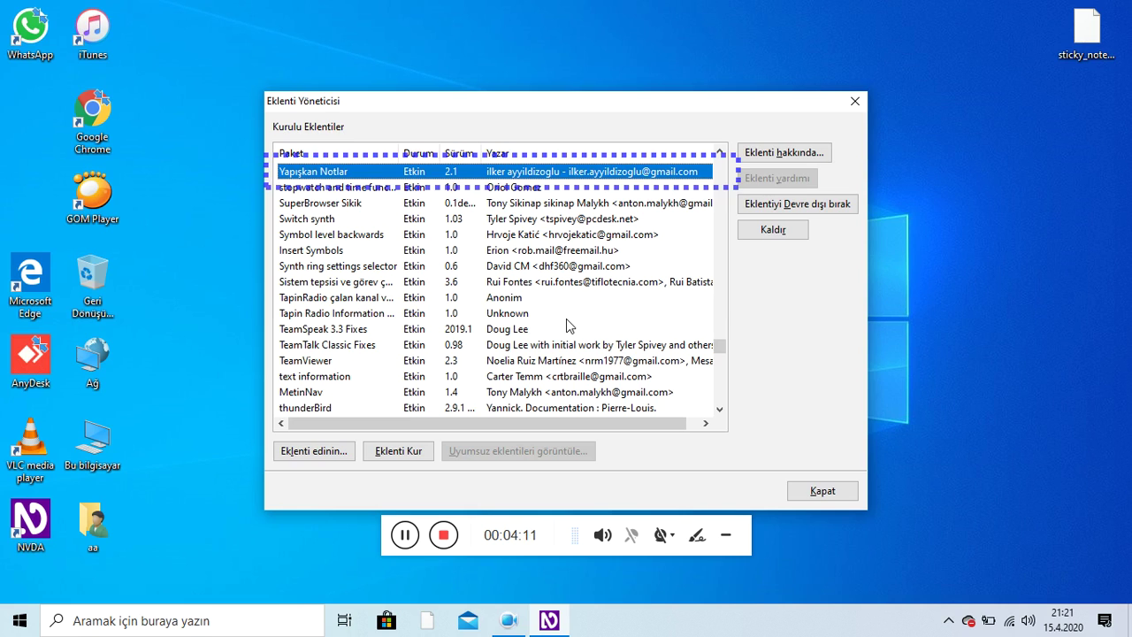
pyautogui.press('Escape')
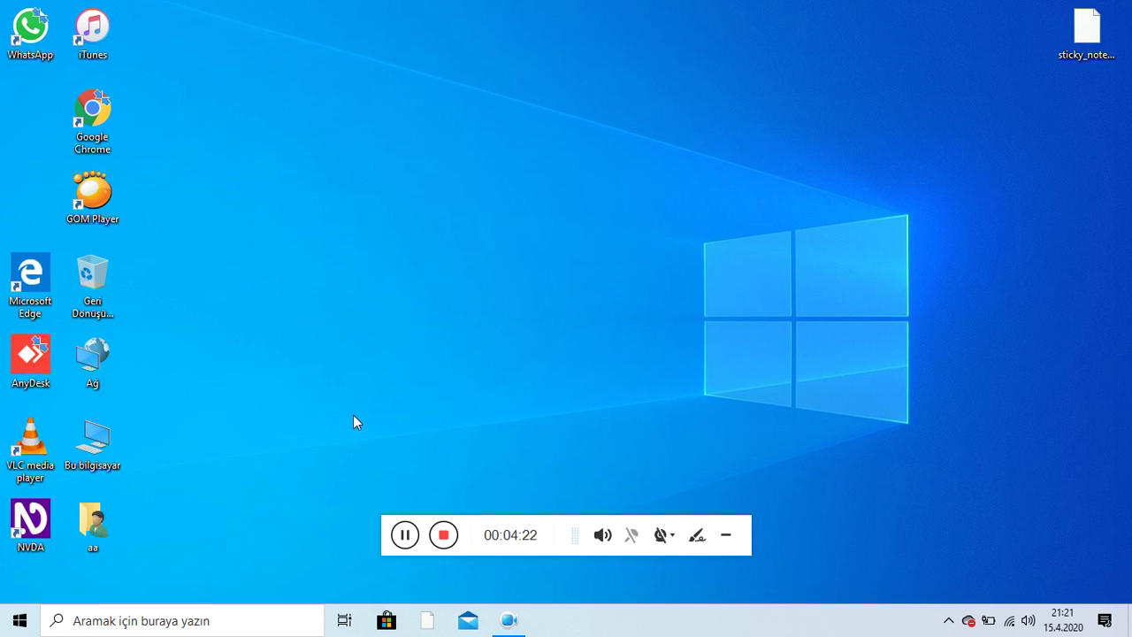
pyautogui.click(405, 536)
pyautogui.press('Tab')
pyautogui.press('Tab')
pyautogui.press('Tab')
pyautogui.press('Tab')
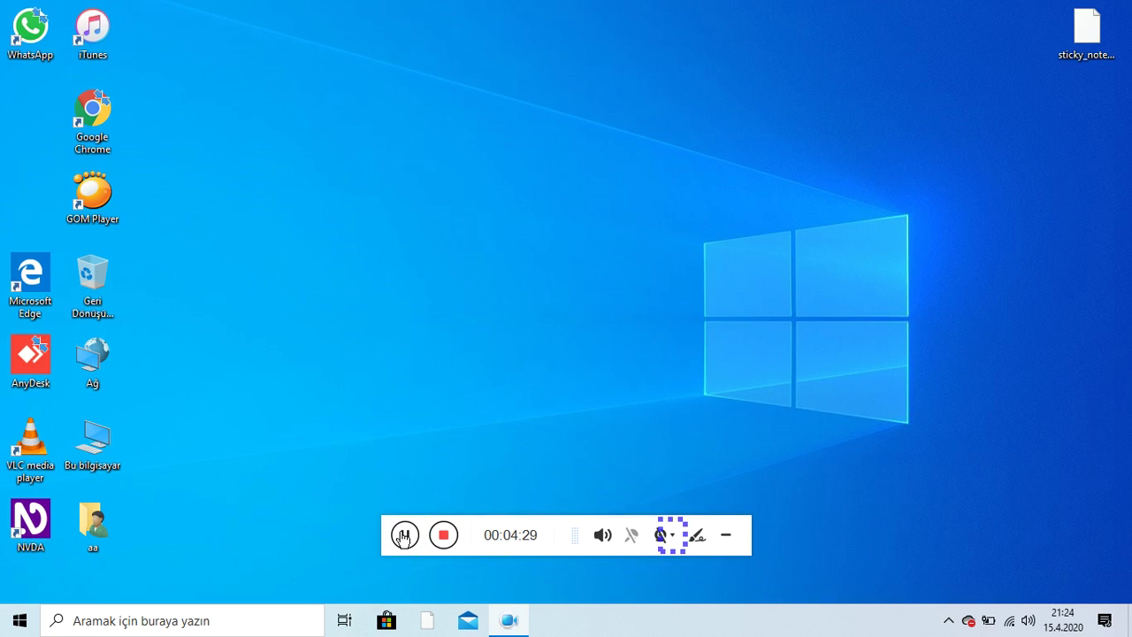
pyautogui.click(404, 537)
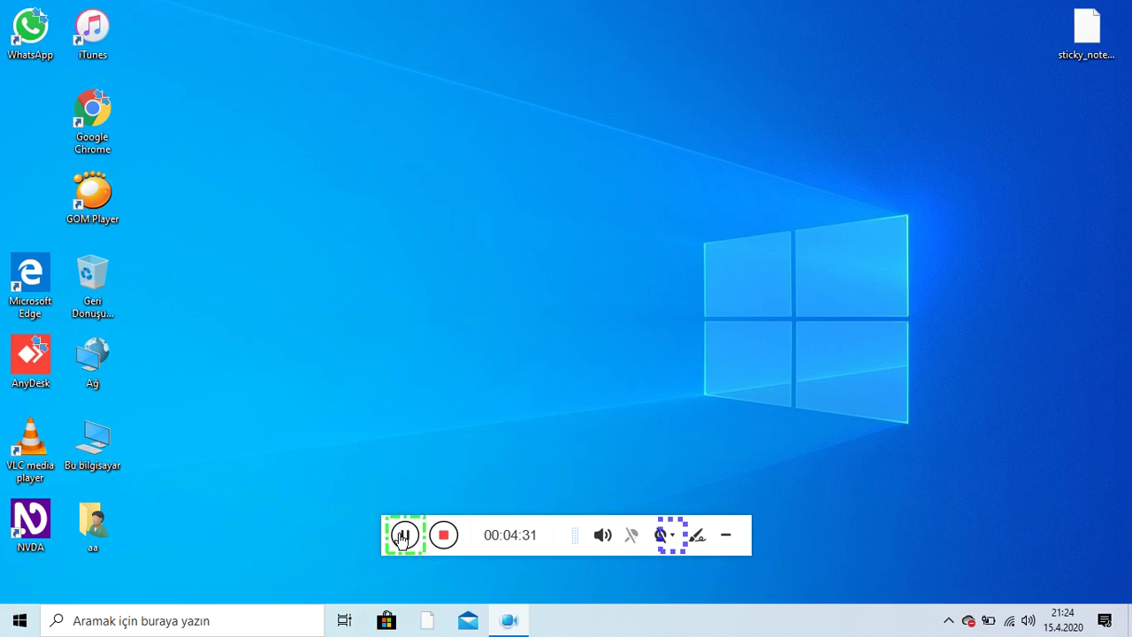